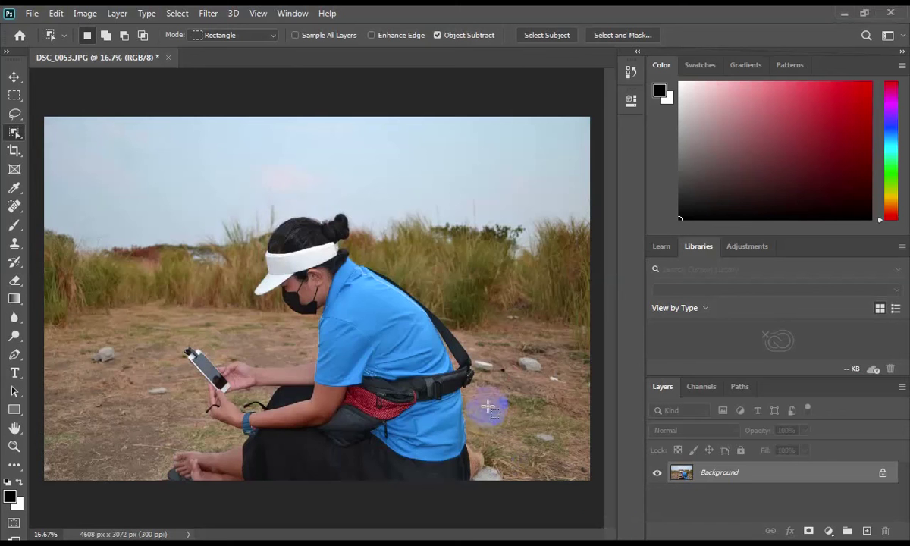
- Duplicate the Background layer into a new Layer 1 with Ctrl+J
{"action": "left_click", "coordinate": [726, 474]}
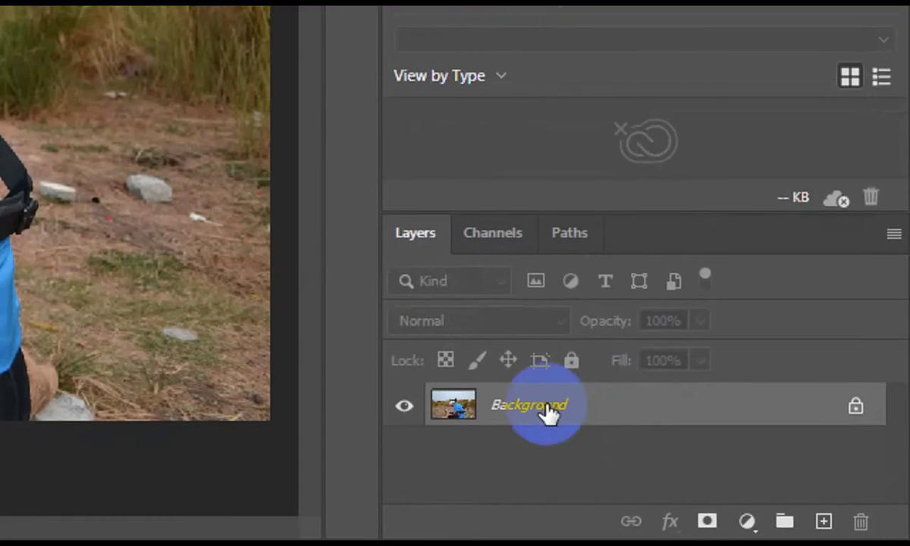
{"action": "key", "text": "ctrl+j"}
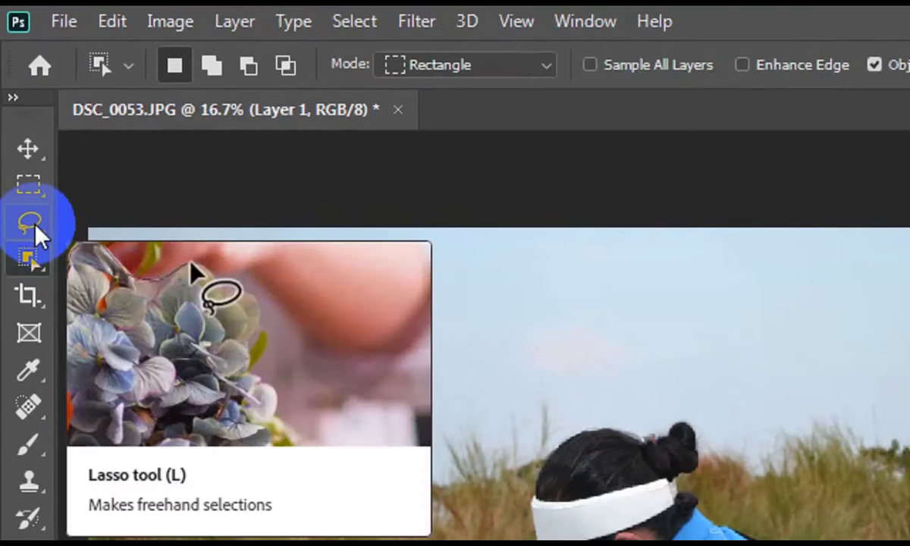
- Lasso a rough outline around the woman from her feet up past her face to the visor
{"action": "left_click", "coordinate": [34, 226]}
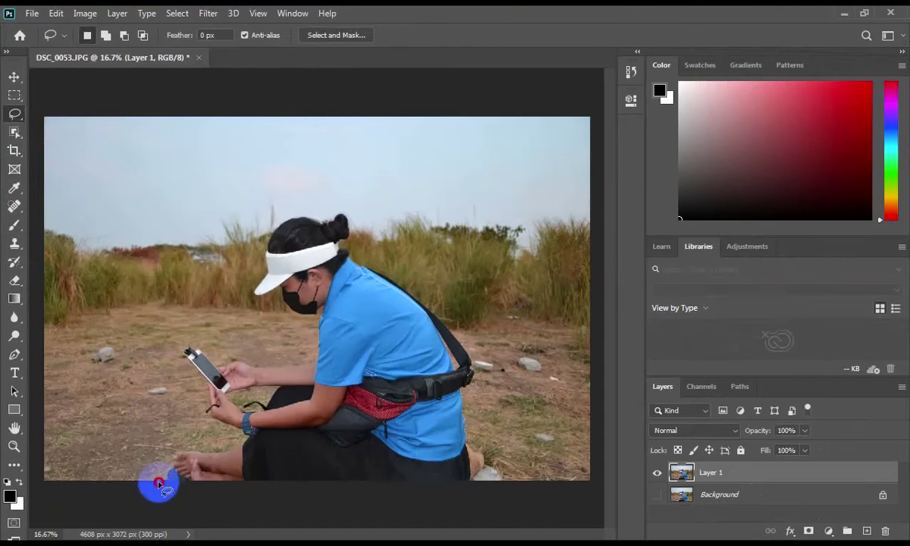
{"action": "left_click_drag", "start_coordinate": [158, 483], "coordinate": [165, 458]}
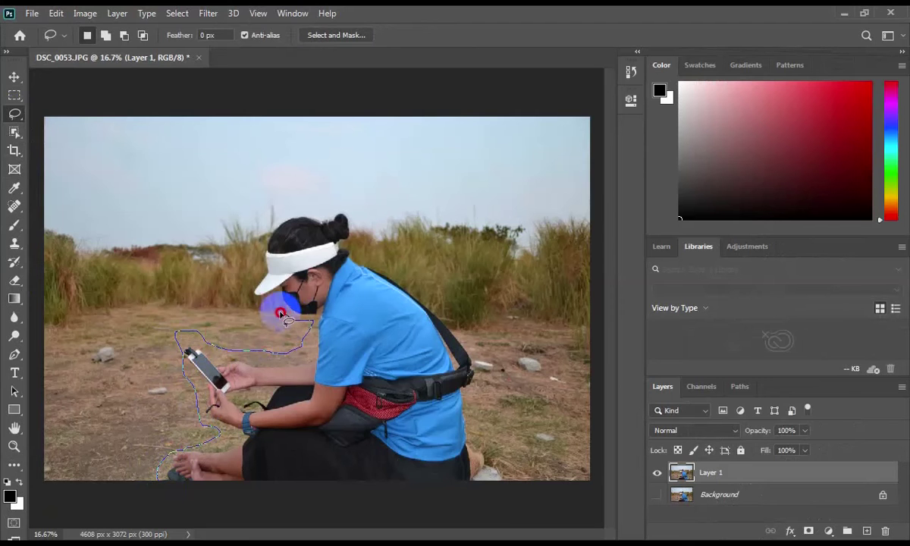
{"action": "mouse_move", "coordinate": [314, 322]}
{"action": "left_mouse_down"}
{"action": "mouse_move", "coordinate": [255, 252]}
{"action": "mouse_move", "coordinate": [266, 213]}
{"action": "mouse_move", "coordinate": [343, 210]}
{"action": "mouse_move", "coordinate": [379, 260]}
{"action": "mouse_move", "coordinate": [453, 313]}
{"action": "mouse_move", "coordinate": [483, 359]}
{"action": "mouse_move", "coordinate": [473, 445]}
{"action": "mouse_move", "coordinate": [479, 523]}
{"action": "left_mouse_up"}
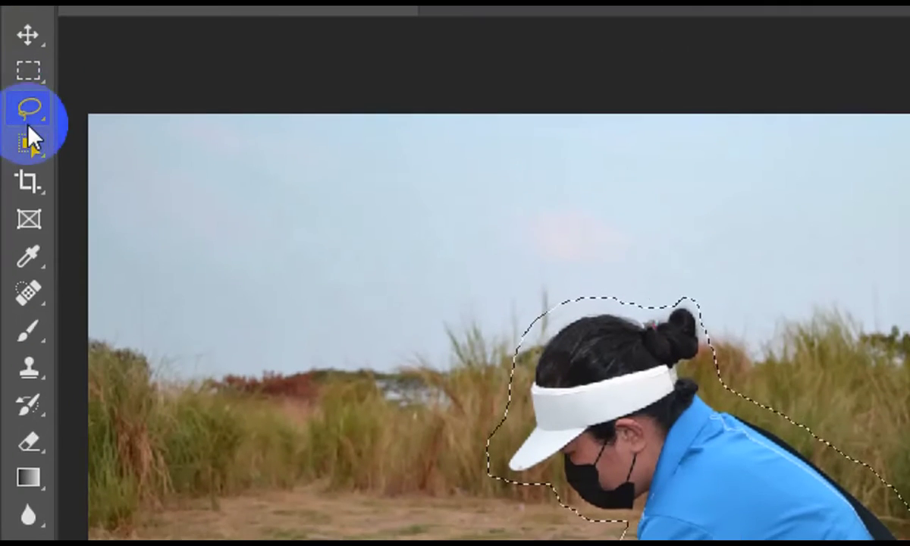
- Replace the lasso outline with a Select Subject selection of the woman, undoing the accidental deselect
{"action": "left_click", "coordinate": [28, 148]}
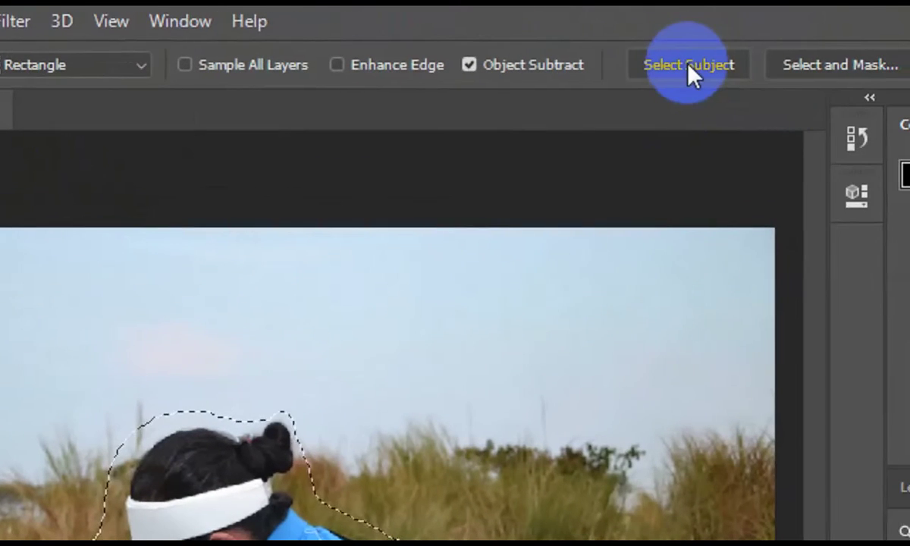
{"action": "left_click", "coordinate": [711, 65]}
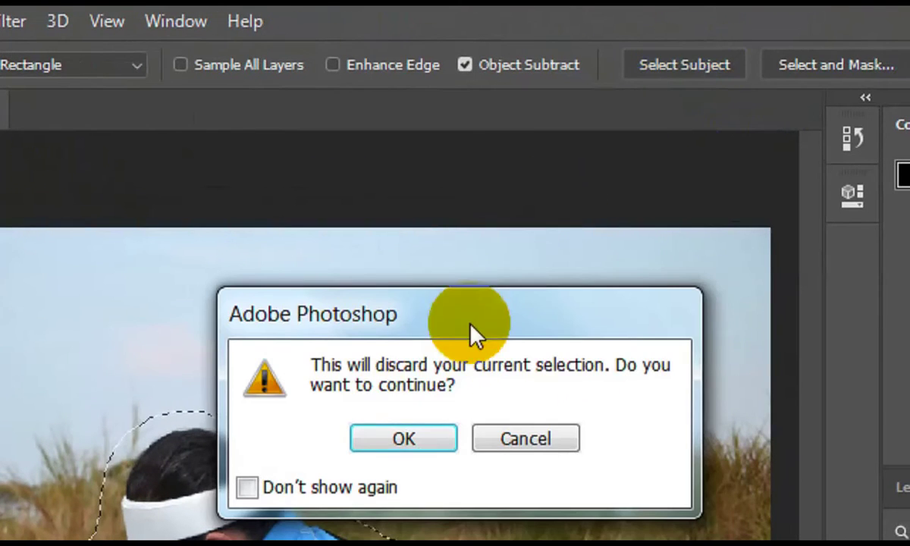
{"action": "left_click", "coordinate": [417, 438]}
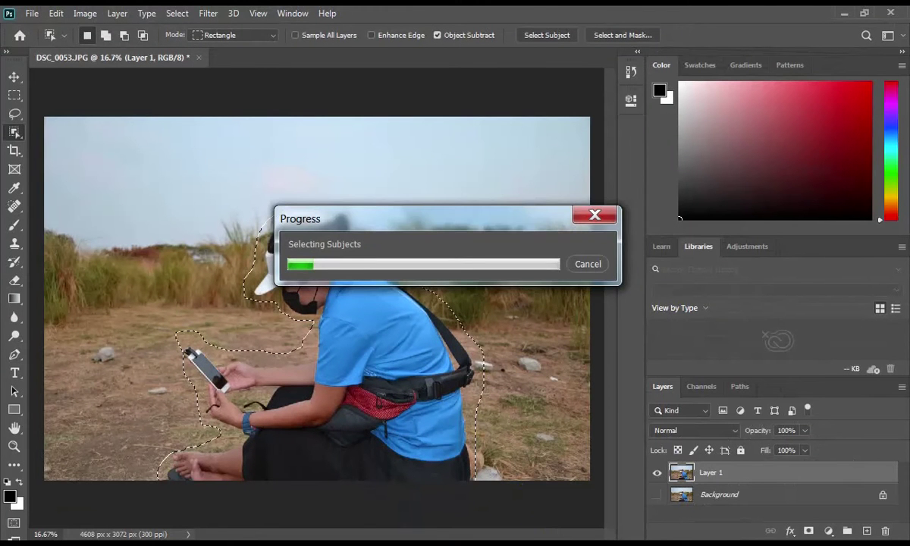
{"action": "left_click", "coordinate": [341, 523]}
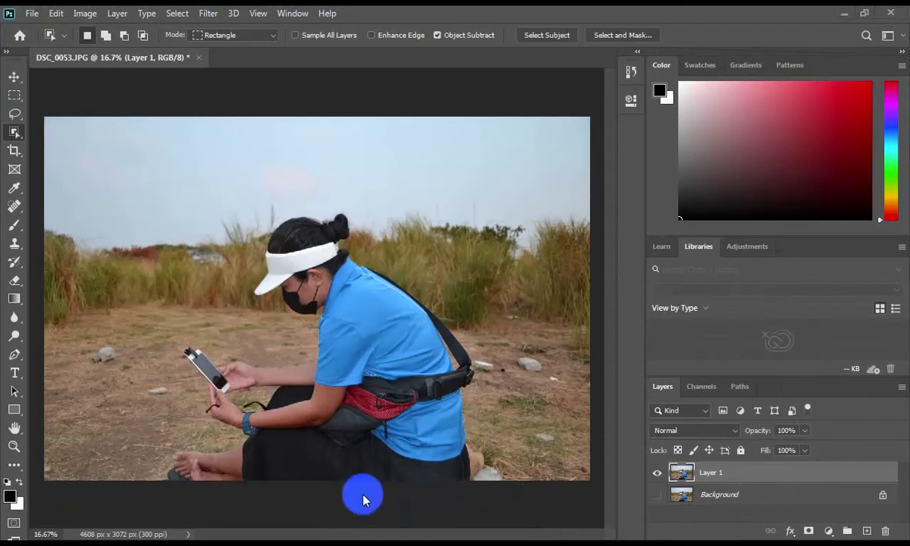
{"action": "key", "text": "ctrl+z"}
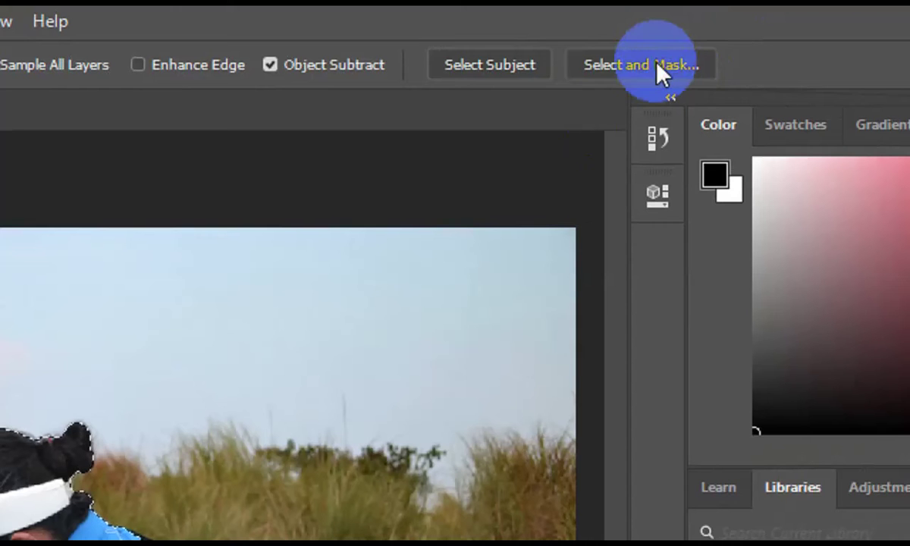
- Output the woman's selection via Select and Mask as a New Layer with Layer Mask
{"action": "left_click", "coordinate": [656, 62]}
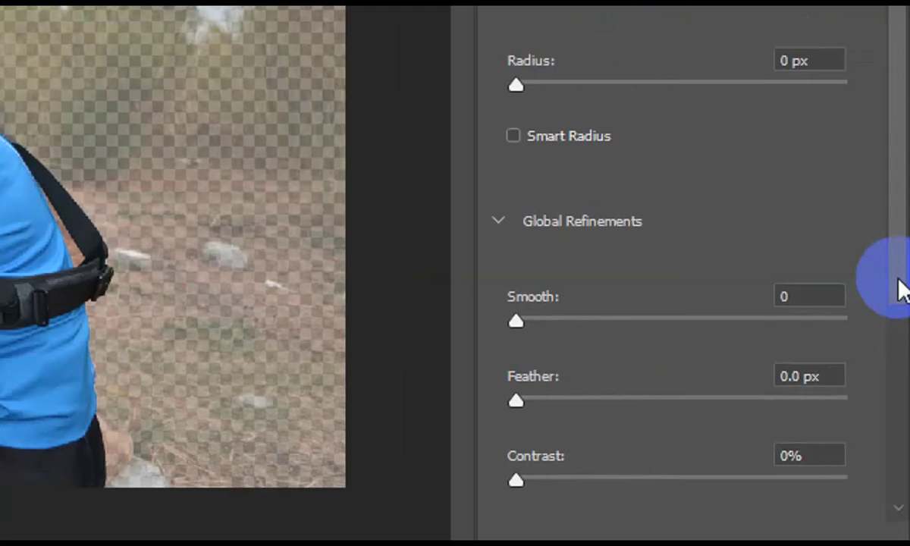
{"action": "left_click_drag", "start_coordinate": [899, 279], "coordinate": [886, 470]}
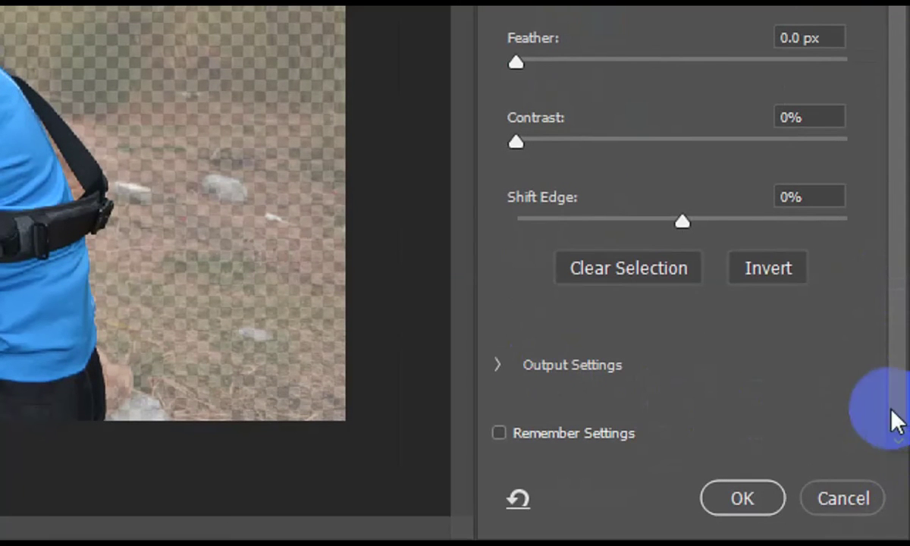
{"action": "left_click_drag", "start_coordinate": [894, 421], "coordinate": [902, 288]}
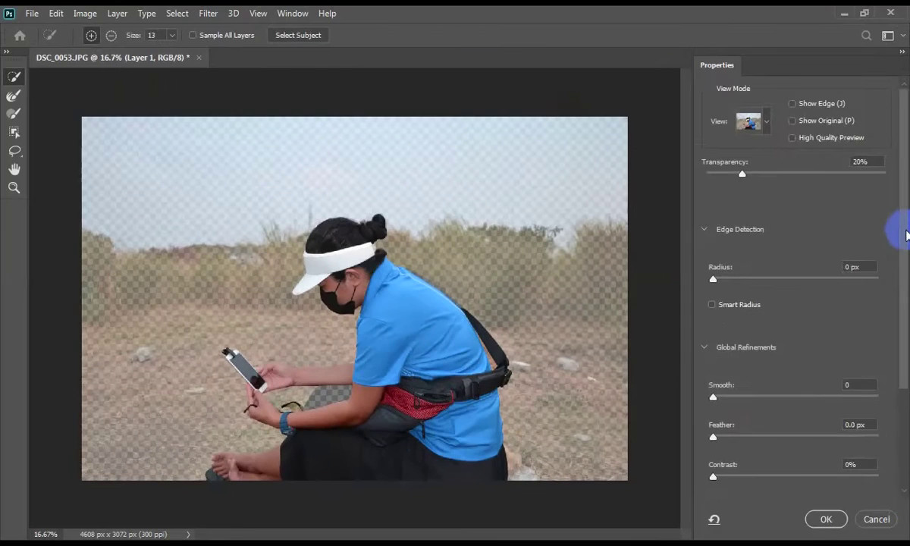
{"action": "left_click_drag", "start_coordinate": [902, 227], "coordinate": [903, 466]}
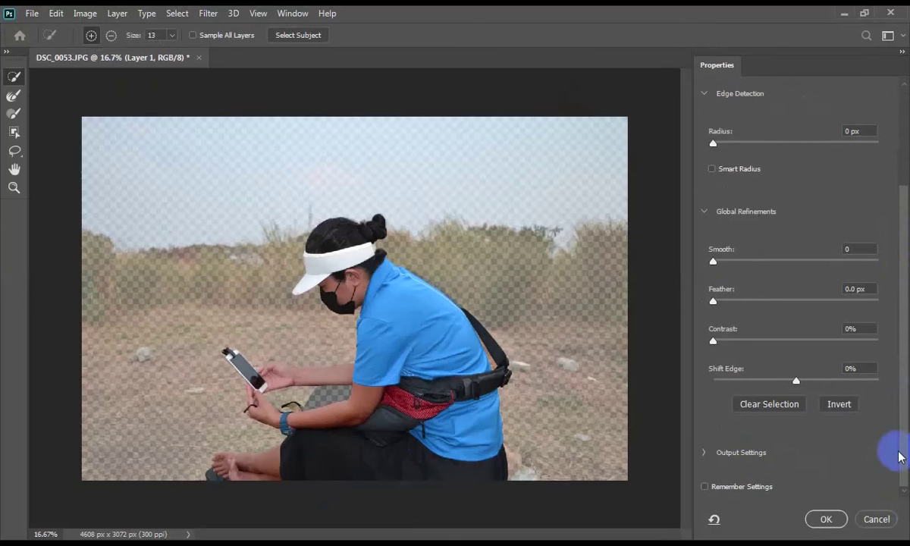
{"action": "left_click_drag", "start_coordinate": [902, 443], "coordinate": [902, 250]}
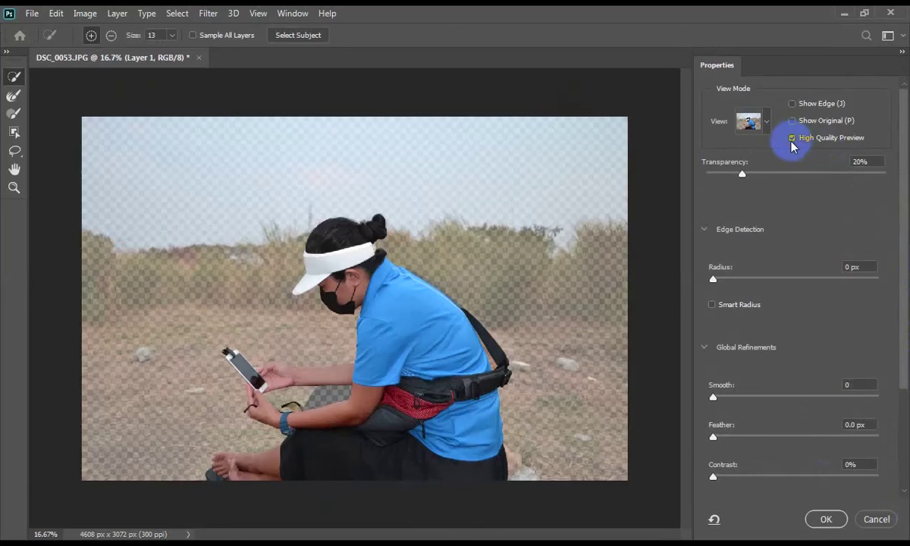
{"action": "scroll", "coordinate": [778, 470], "scroll_direction": "down", "scroll_amount": 5}
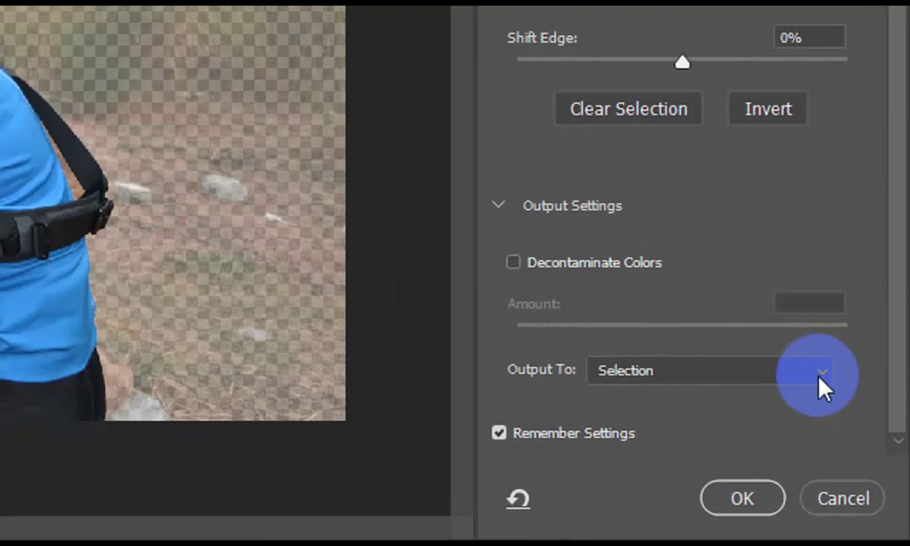
{"action": "left_click", "coordinate": [820, 372]}
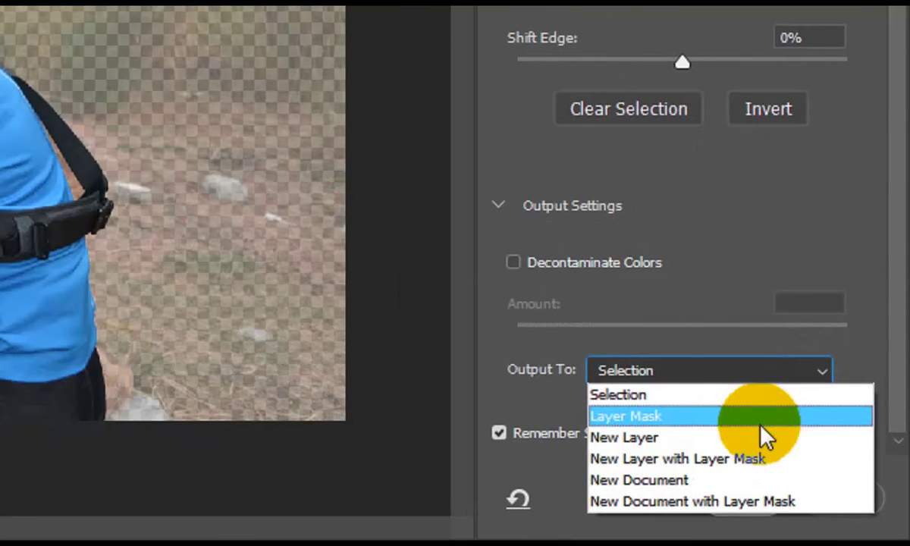
{"action": "left_click", "coordinate": [746, 455]}
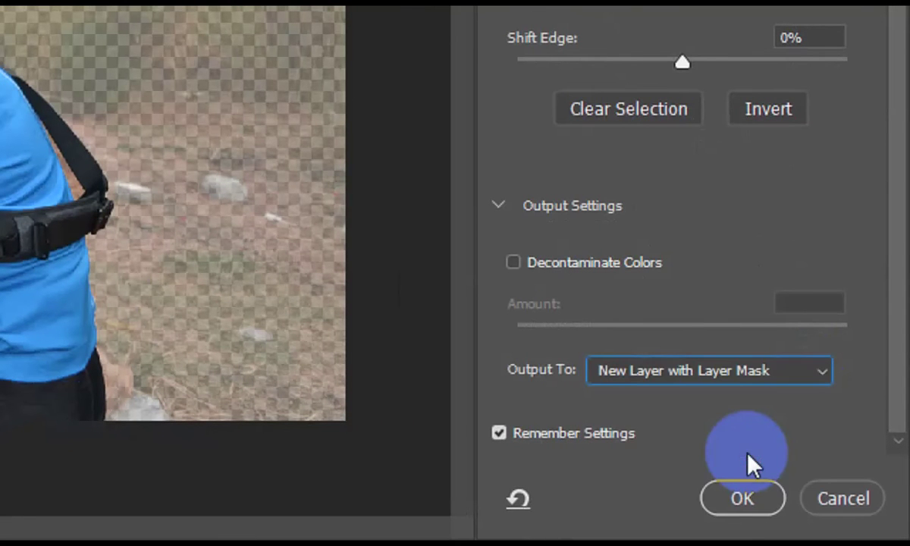
{"action": "left_click", "coordinate": [743, 504]}
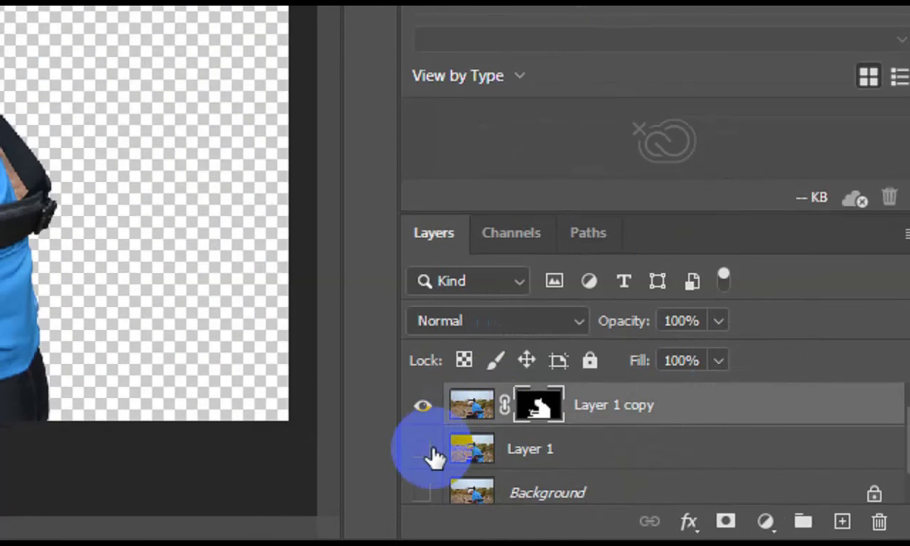
- Show Layer 1, hide the masked Layer 1 copy, and make Layer 1 active
{"action": "left_click", "coordinate": [422, 449]}
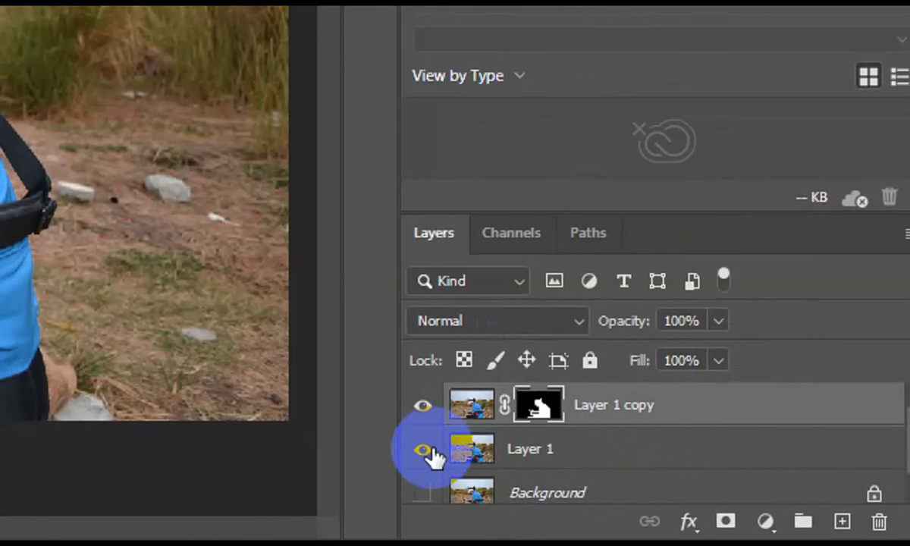
{"action": "left_click", "coordinate": [423, 406]}
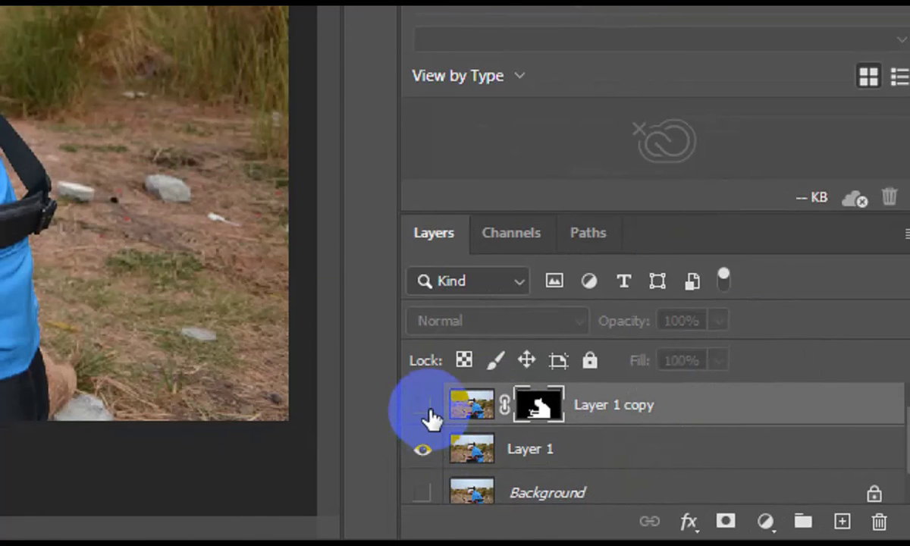
{"action": "left_click", "coordinate": [626, 460]}
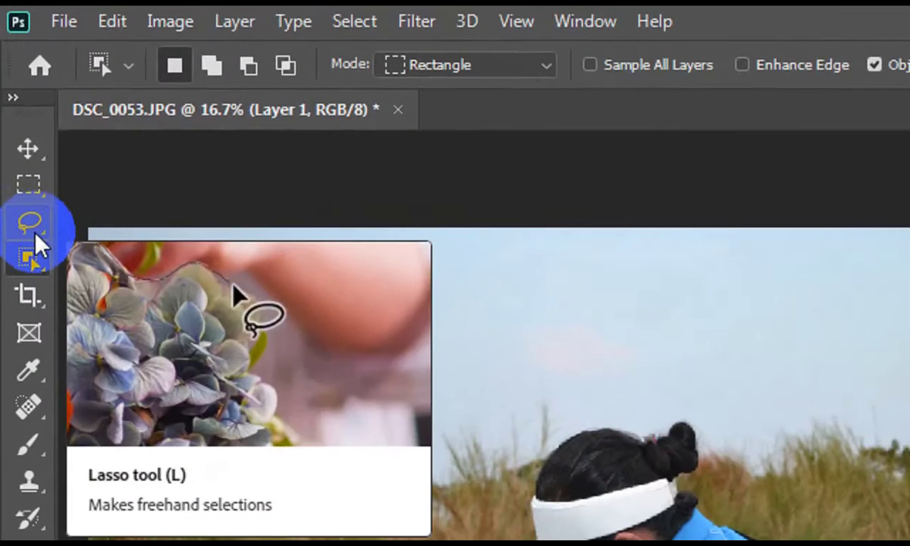
- Lasso a loose outline around the woman and her phone on Layer 1, leaving a grass margin
{"action": "left_click", "coordinate": [15, 116]}
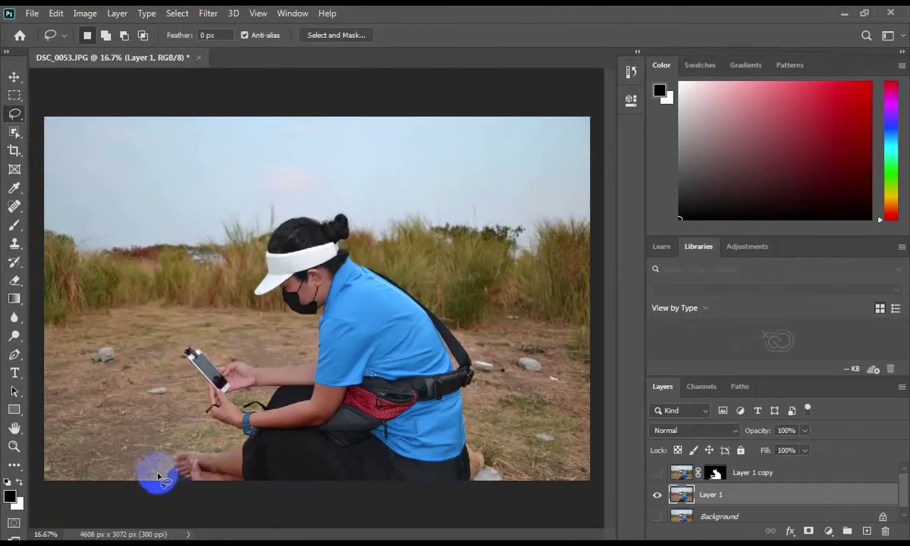
{"action": "mouse_move", "coordinate": [158, 471]}
{"action": "left_mouse_down"}
{"action": "mouse_move", "coordinate": [173, 442]}
{"action": "mouse_move", "coordinate": [212, 442]}
{"action": "left_mouse_up"}
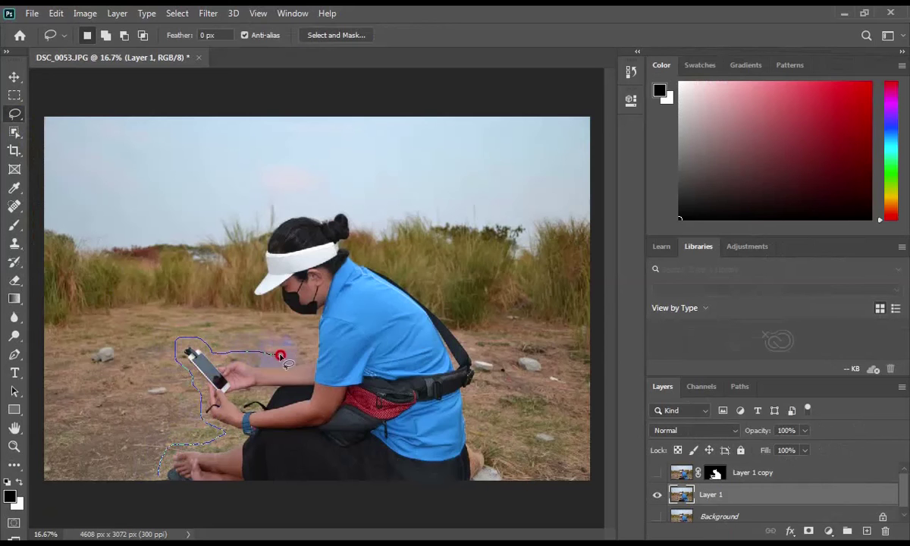
{"action": "mouse_move", "coordinate": [308, 324]}
{"action": "left_mouse_down"}
{"action": "mouse_move", "coordinate": [244, 299]}
{"action": "mouse_move", "coordinate": [243, 286]}
{"action": "mouse_move", "coordinate": [276, 210]}
{"action": "mouse_move", "coordinate": [337, 205]}
{"action": "mouse_move", "coordinate": [371, 251]}
{"action": "mouse_move", "coordinate": [458, 329]}
{"action": "mouse_move", "coordinate": [481, 398]}
{"action": "mouse_move", "coordinate": [478, 478]}
{"action": "mouse_move", "coordinate": [491, 497]}
{"action": "left_mouse_up"}
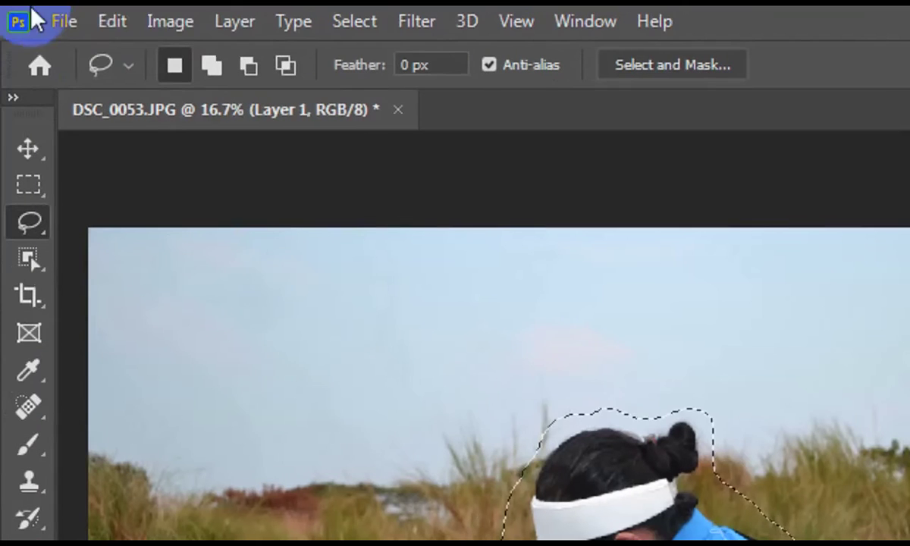
- Fill the lasso selection on Layer 1 with Content-Aware fill to erase the woman
{"action": "left_click", "coordinate": [114, 20]}
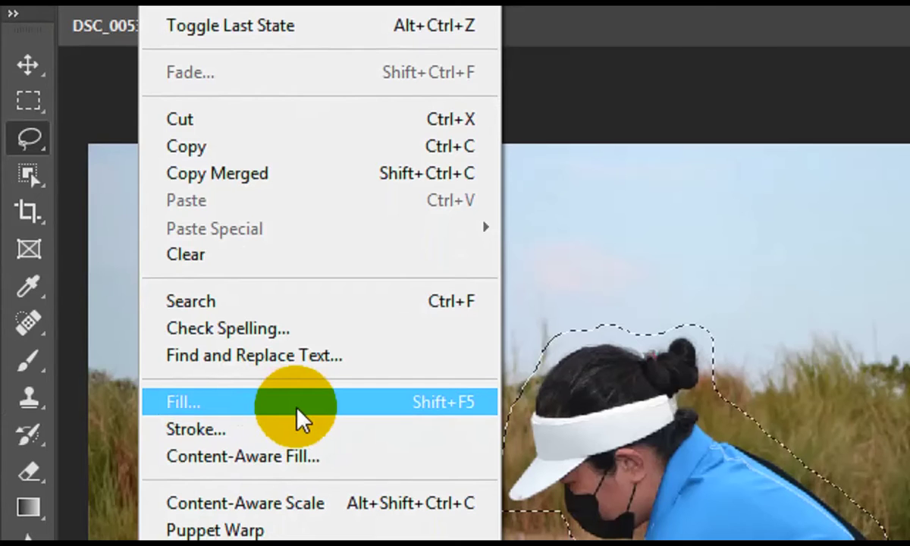
{"action": "left_click", "coordinate": [292, 410]}
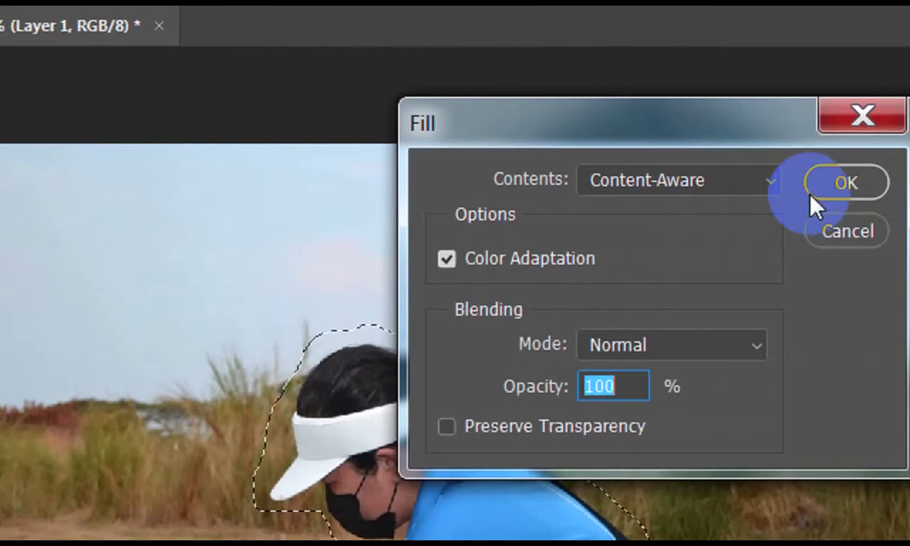
{"action": "left_click", "coordinate": [838, 180]}
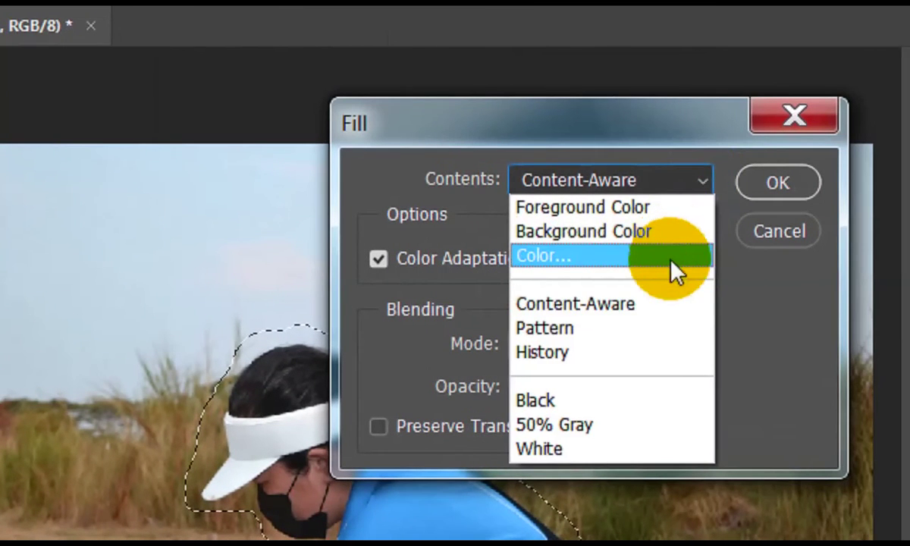
{"action": "left_click", "coordinate": [648, 303]}
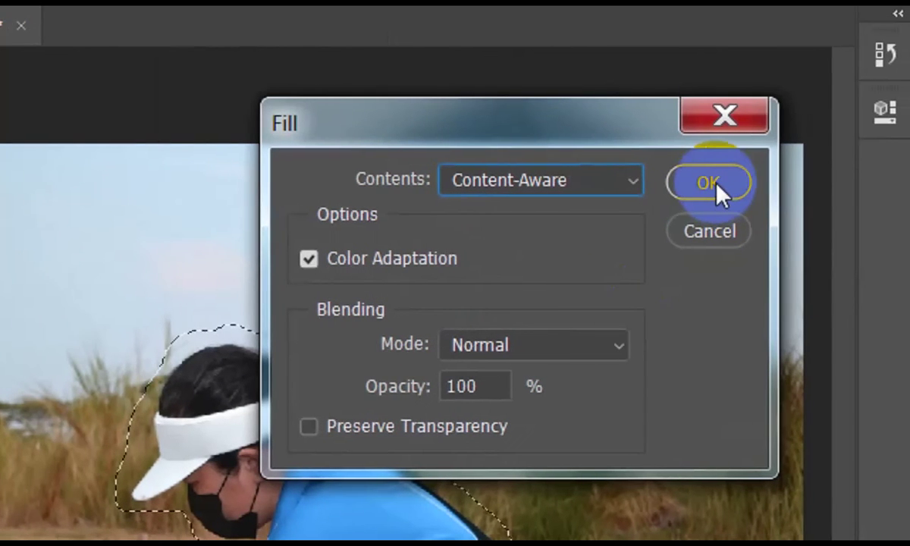
{"action": "left_click", "coordinate": [721, 183]}
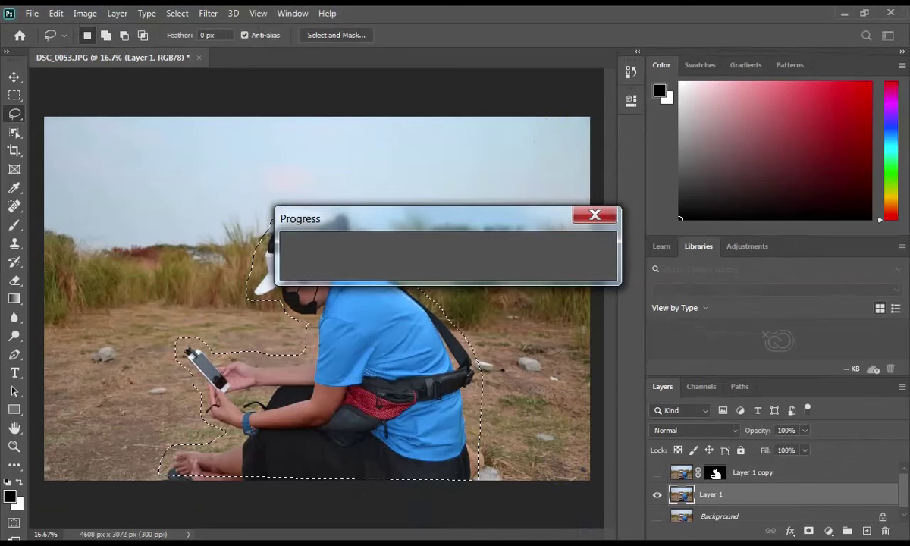
{"action": "left_click", "coordinate": [447, 455]}
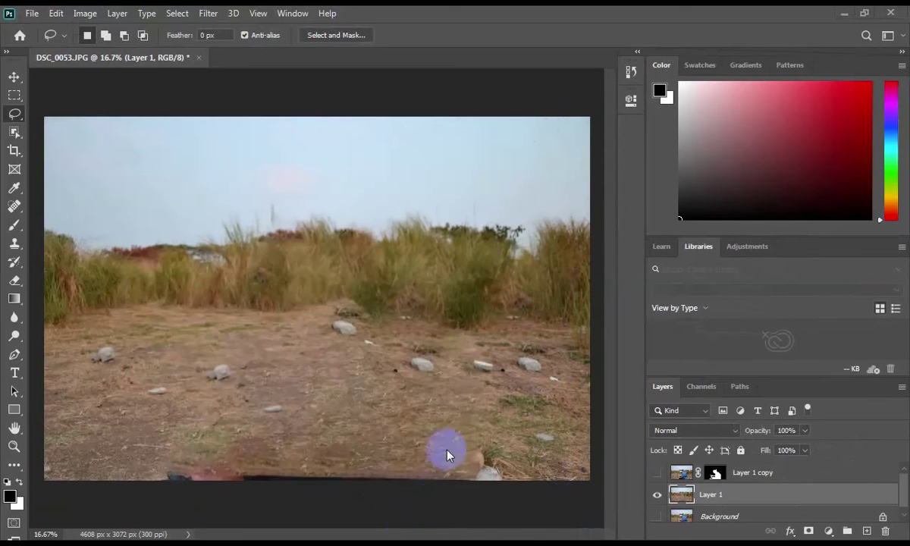
- Deselect and preview a Lens Blur on Layer 1 at Radius 65 and Threshold 218
{"action": "left_click", "coordinate": [482, 269]}
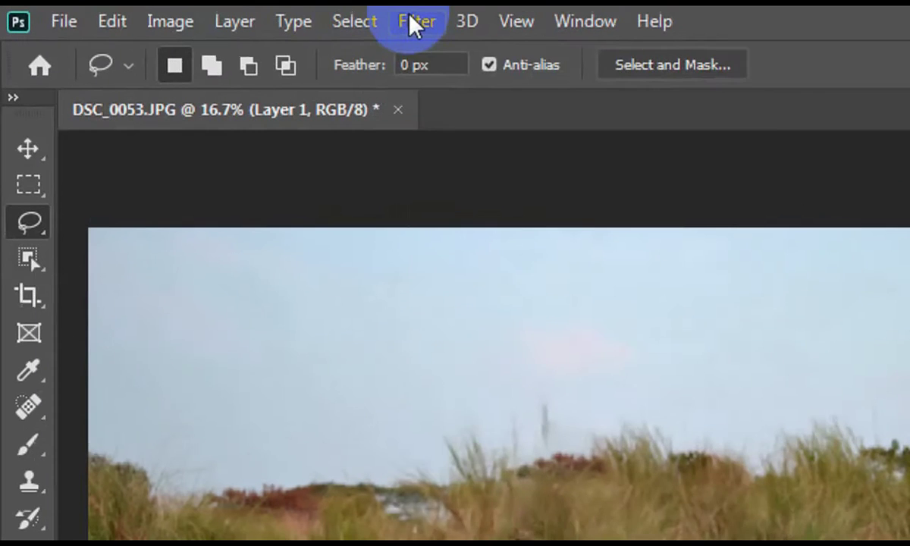
{"action": "left_click", "coordinate": [409, 16]}
{"action": "mouse_move", "coordinate": [341, 271]}
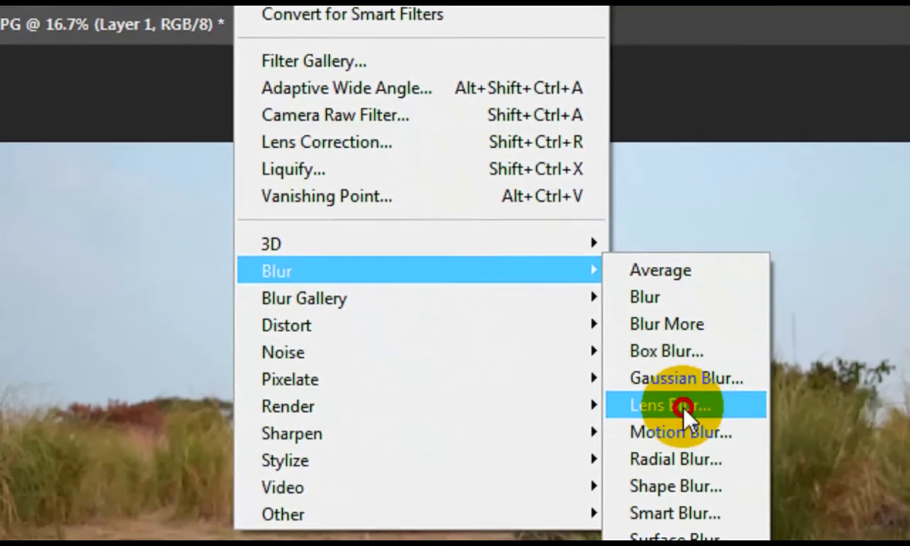
{"action": "left_click", "coordinate": [690, 483]}
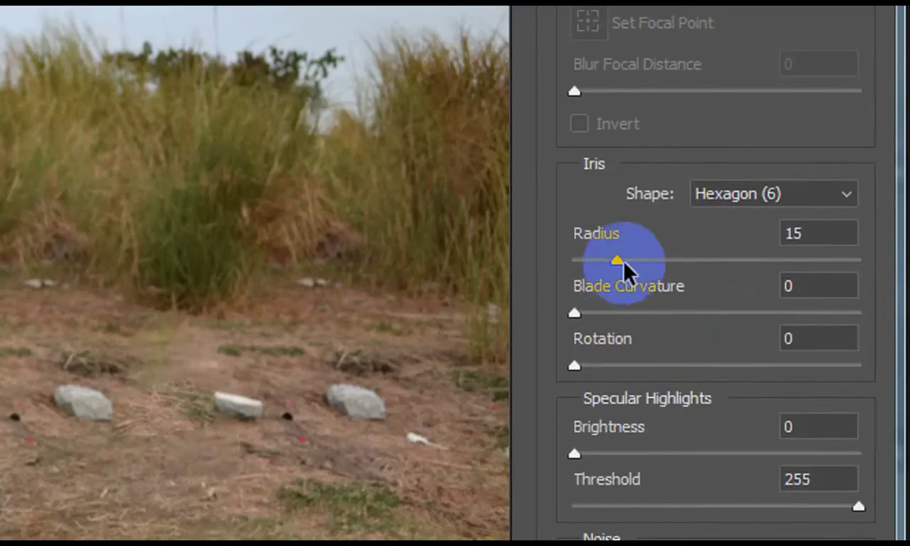
{"action": "left_click_drag", "start_coordinate": [616, 262], "coordinate": [757, 273]}
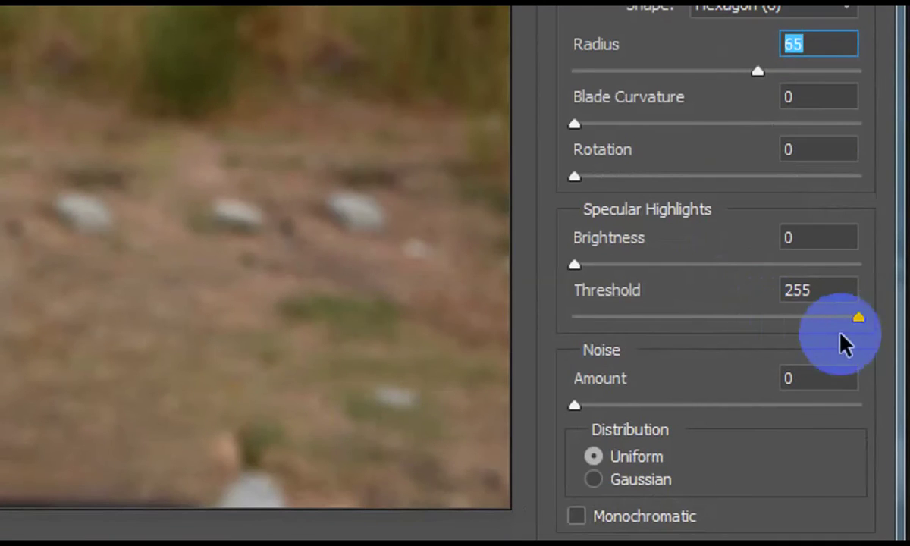
{"action": "left_click_drag", "start_coordinate": [858, 318], "coordinate": [816, 341]}
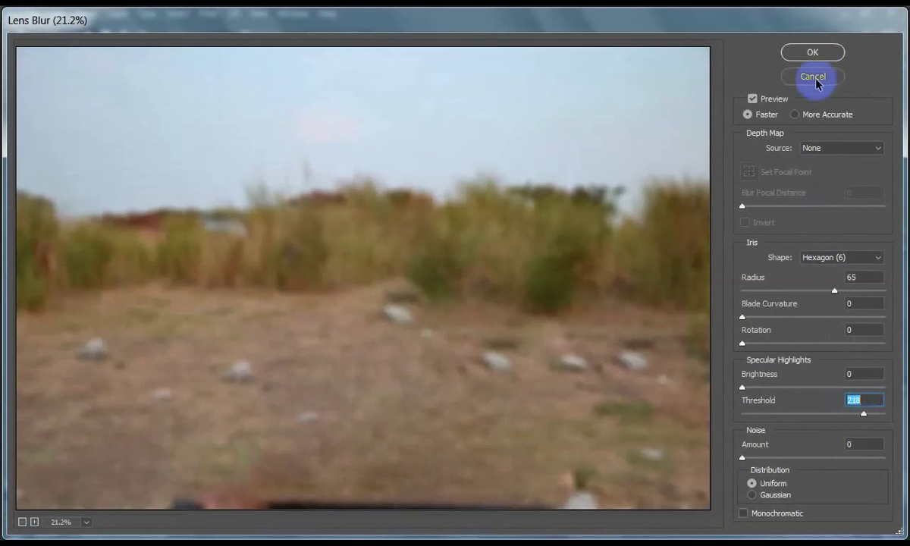
- Apply the Lens Blur and make the cut-out Layer 1 copy visible again
{"action": "left_click", "coordinate": [813, 54]}
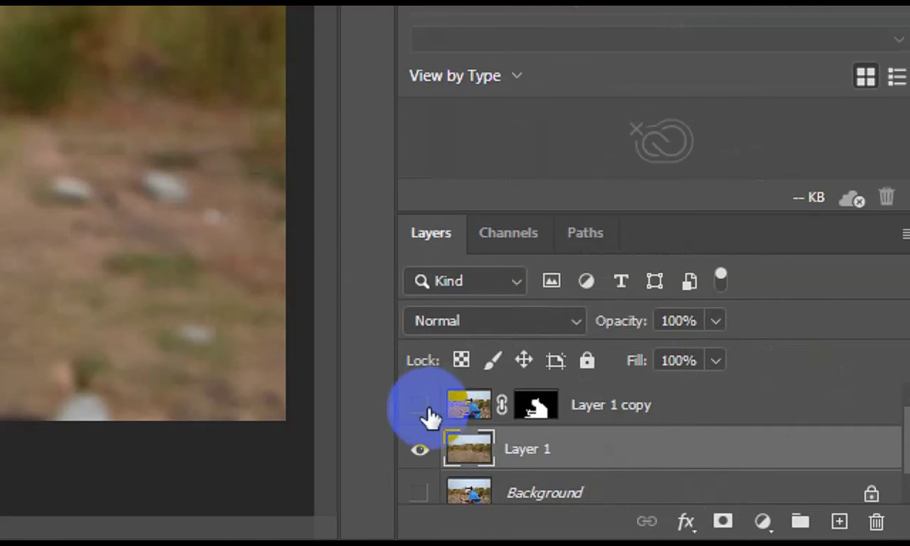
{"action": "left_click", "coordinate": [427, 409]}
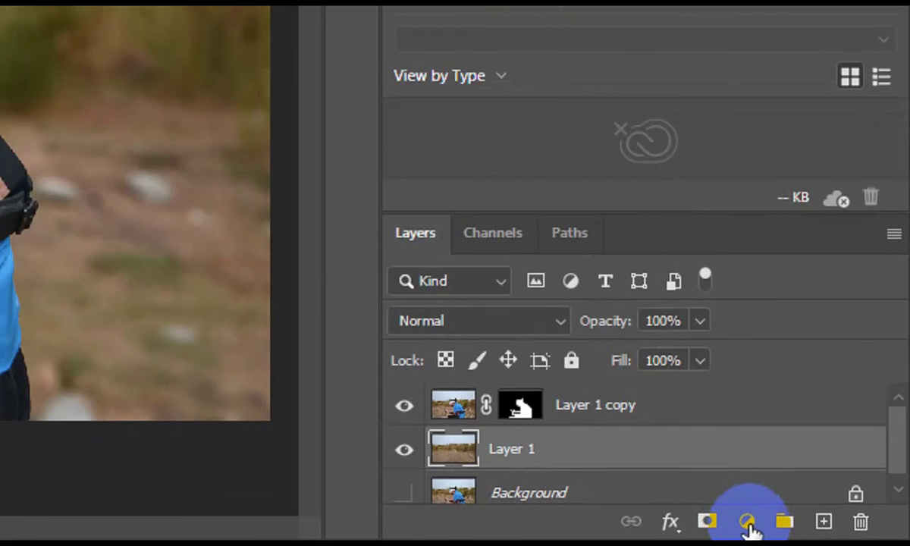
- Add a Color Lookup adjustment layer above Layer 1 using the 3Strip.look 3DLUT file
{"action": "left_click", "coordinate": [747, 523]}
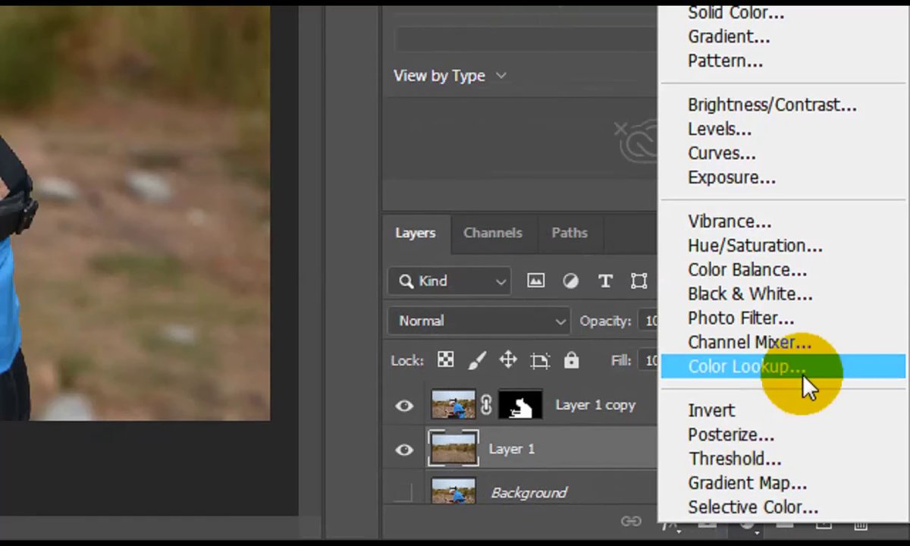
{"action": "left_click", "coordinate": [834, 368]}
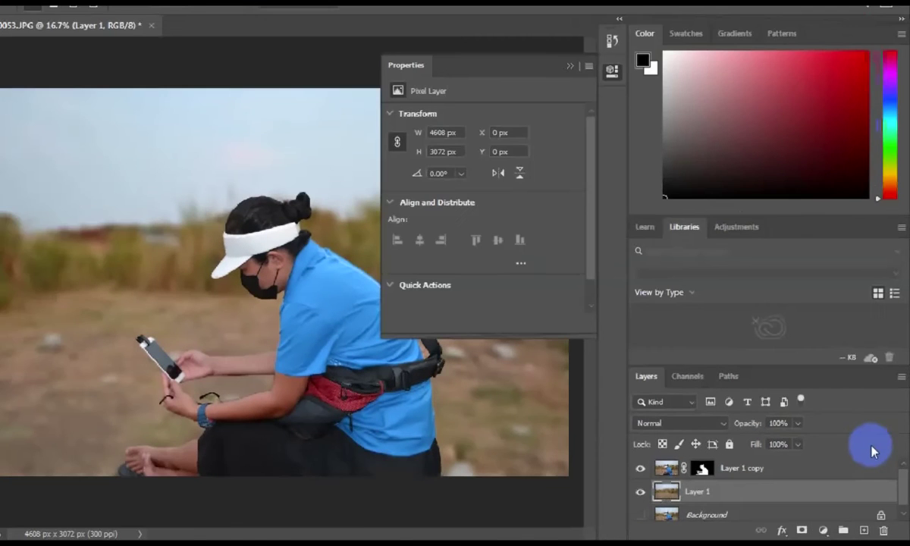
{"action": "key", "text": "x"}
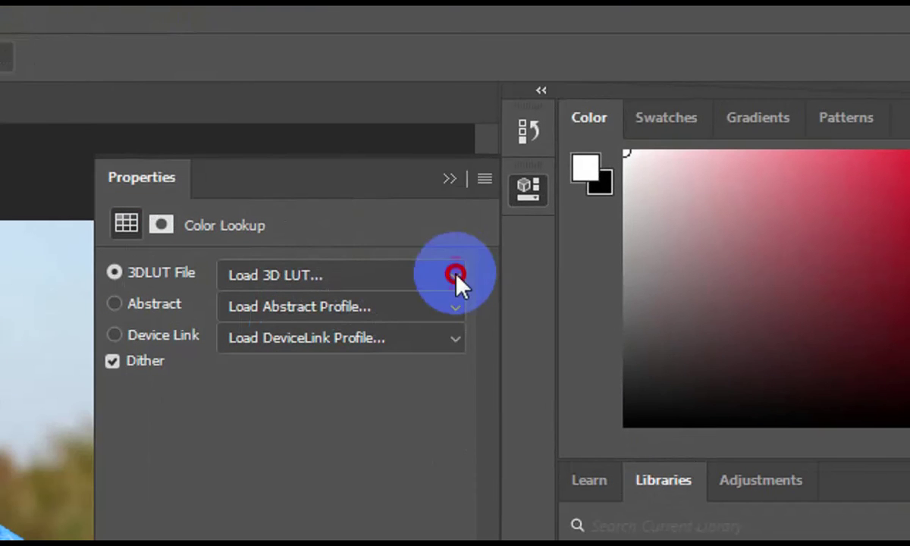
{"action": "left_click", "coordinate": [456, 276]}
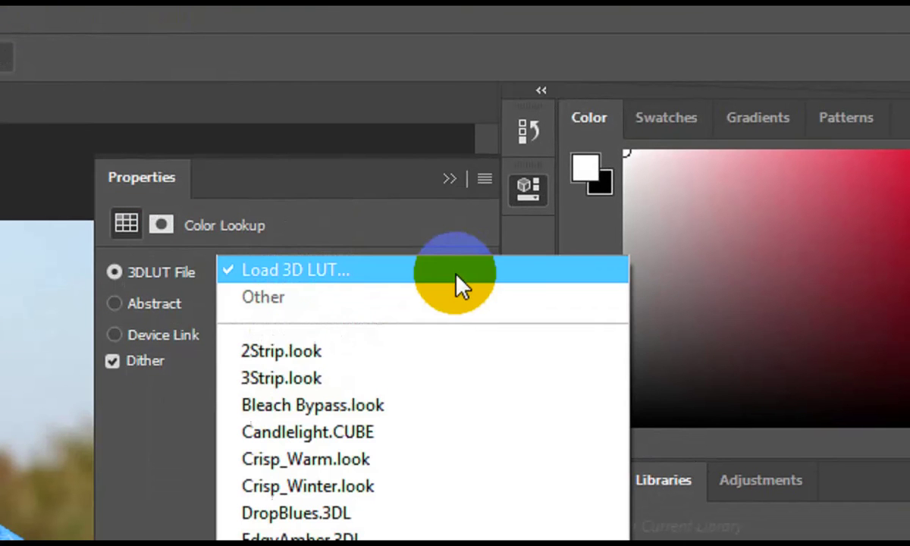
{"action": "left_click", "coordinate": [305, 378]}
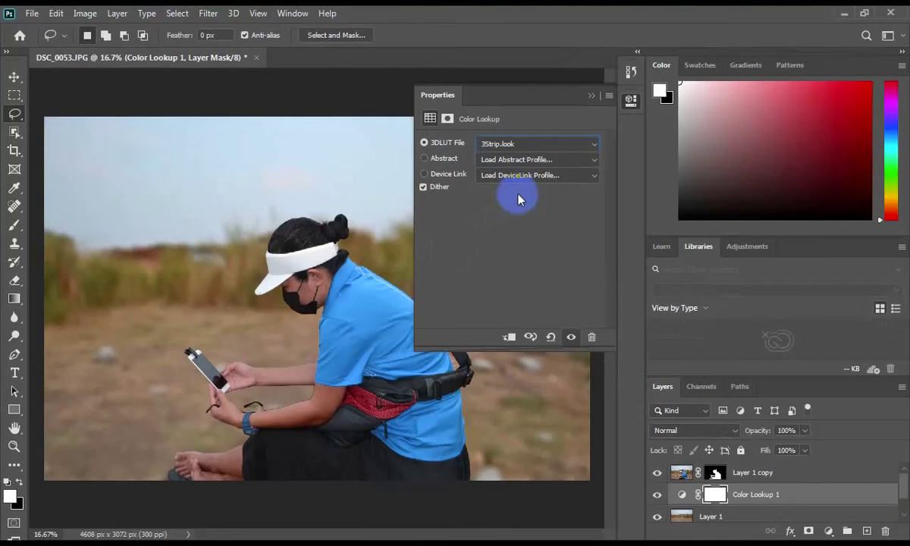
{"action": "left_click", "coordinate": [592, 97]}
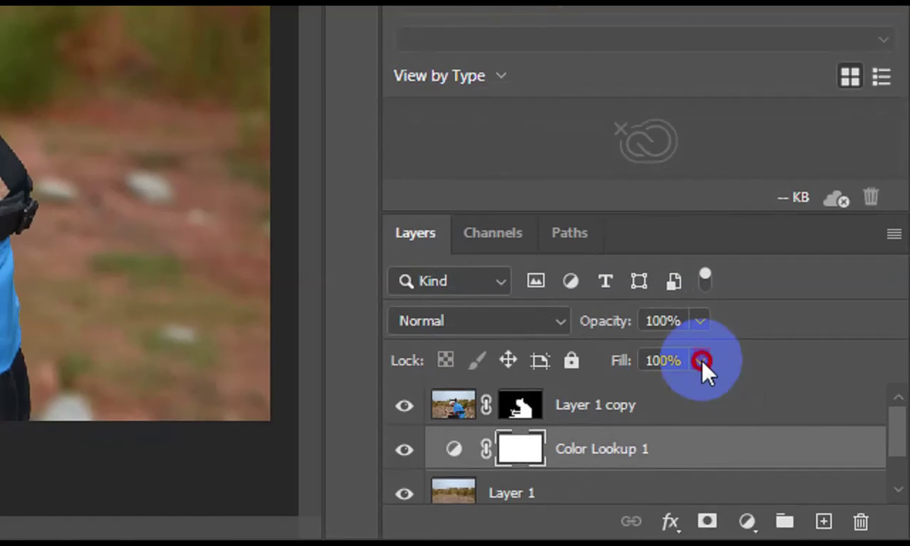
{"action": "left_click", "coordinate": [702, 361]}
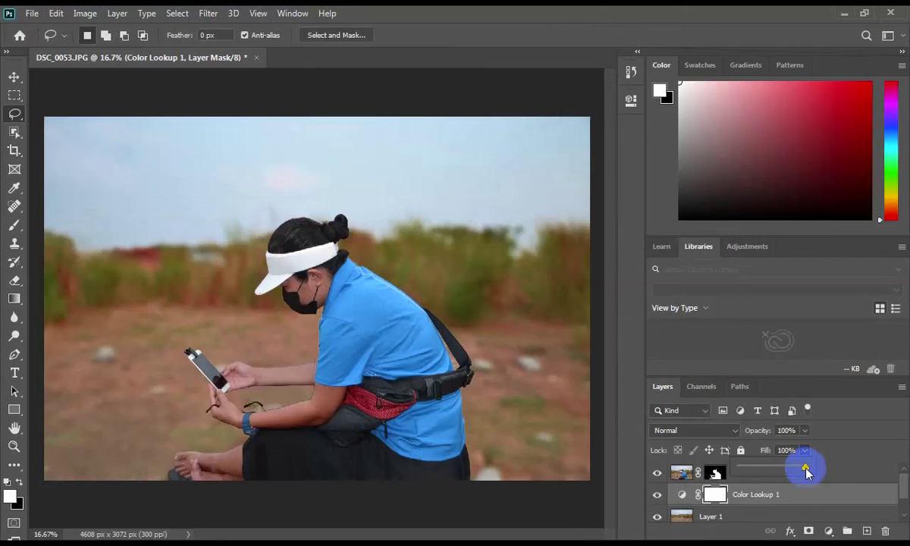
- Set the Color Lookup 1 layer's fill to 53% and its blend mode to Overlay
{"action": "left_click_drag", "start_coordinate": [806, 473], "coordinate": [780, 473]}
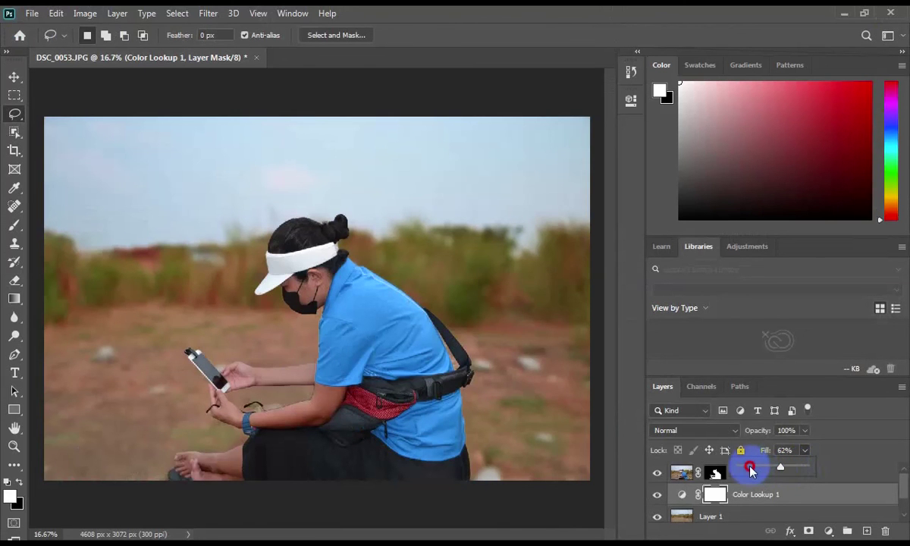
{"action": "left_click_drag", "start_coordinate": [751, 470], "coordinate": [754, 470]}
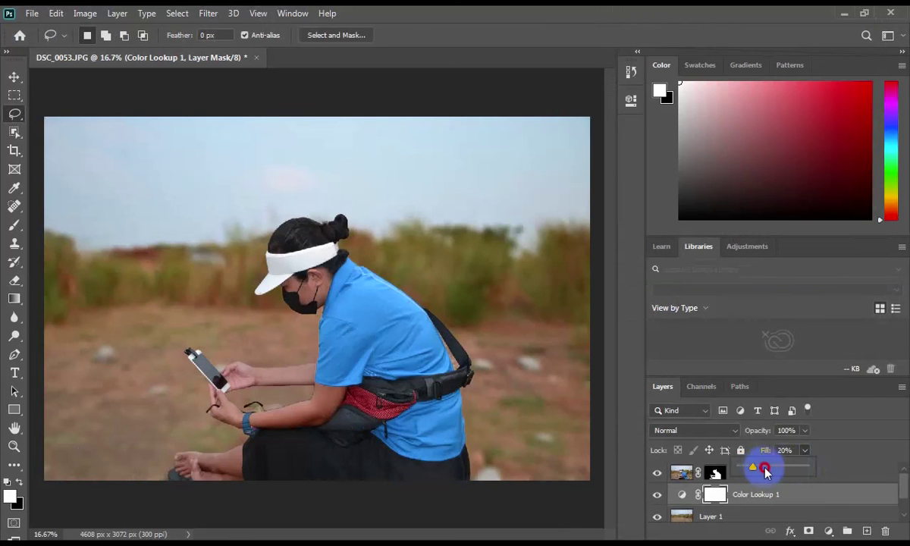
{"action": "left_click", "coordinate": [772, 472]}
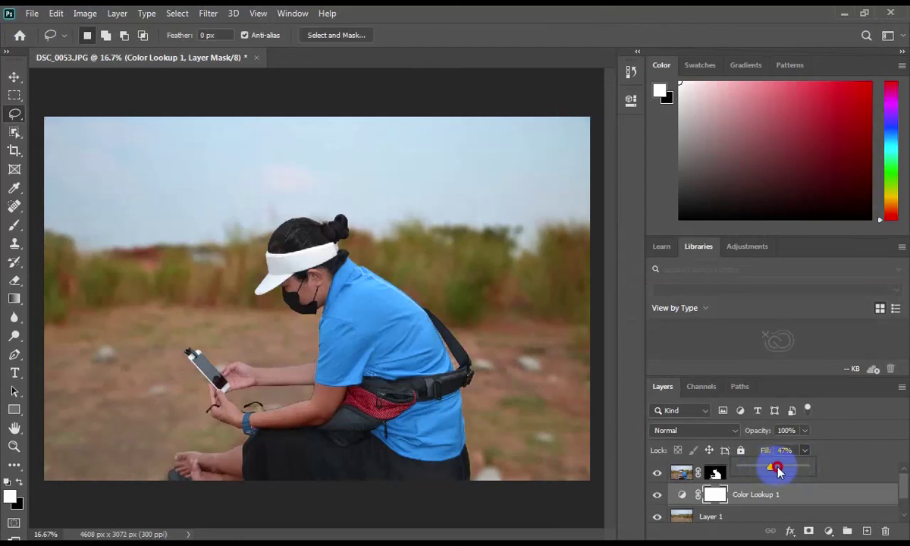
{"action": "left_click", "coordinate": [778, 471]}
{"action": "left_click_drag", "start_coordinate": [778, 471], "coordinate": [773, 471]}
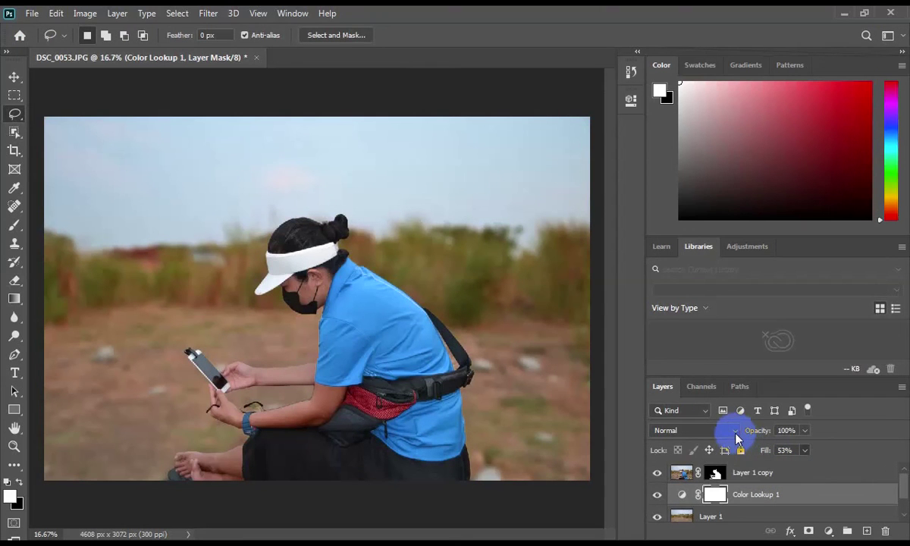
{"action": "left_click", "coordinate": [734, 432]}
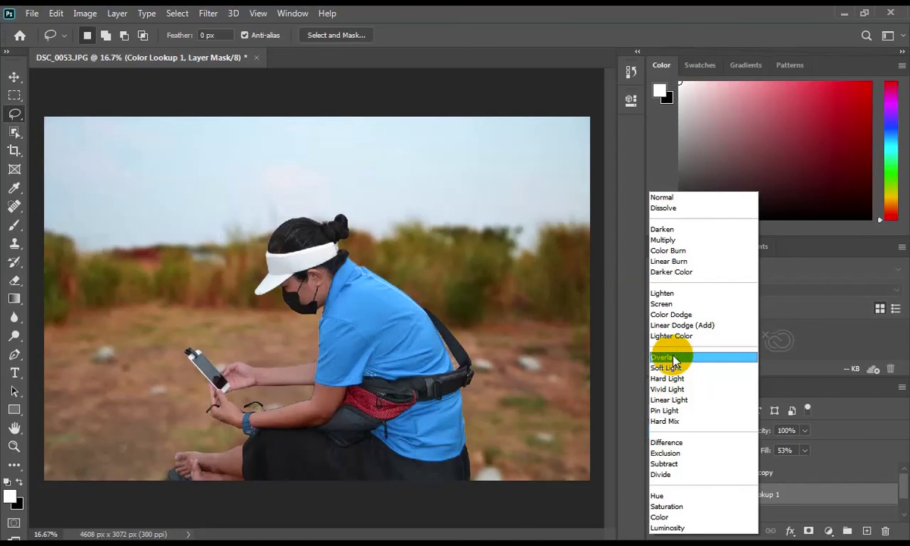
{"action": "left_click", "coordinate": [674, 358]}
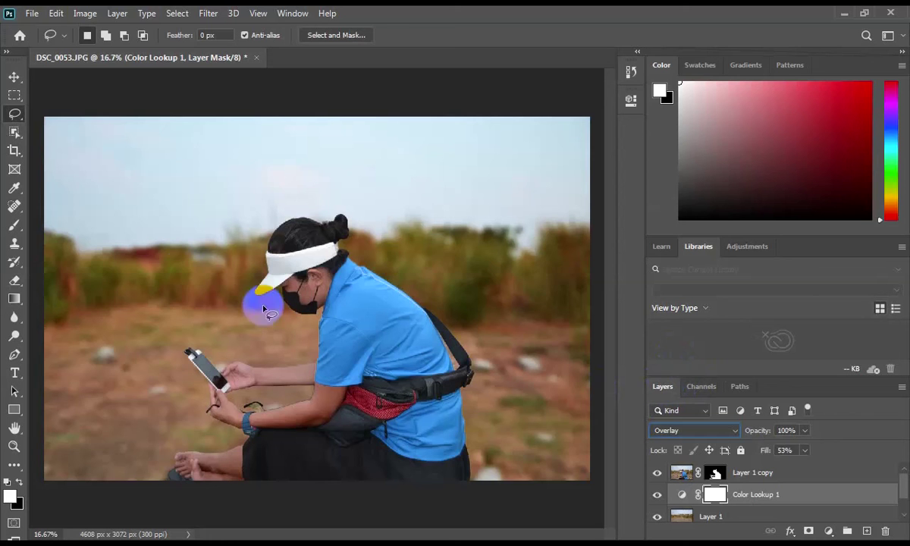
- Save the DSC_0053 composite as DSC_0053.JPG with JPEG quality 8 (High)
{"action": "left_click", "coordinate": [32, 13]}
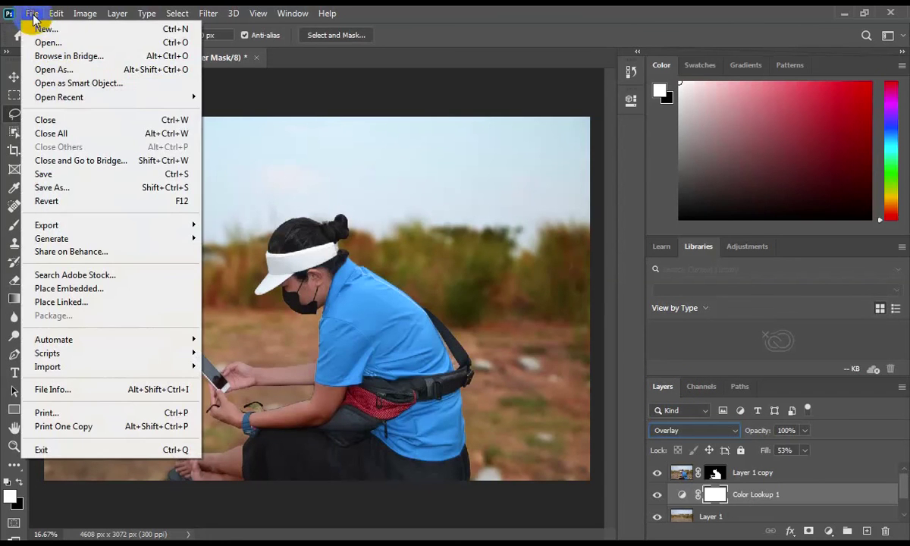
{"action": "left_click", "coordinate": [66, 187]}
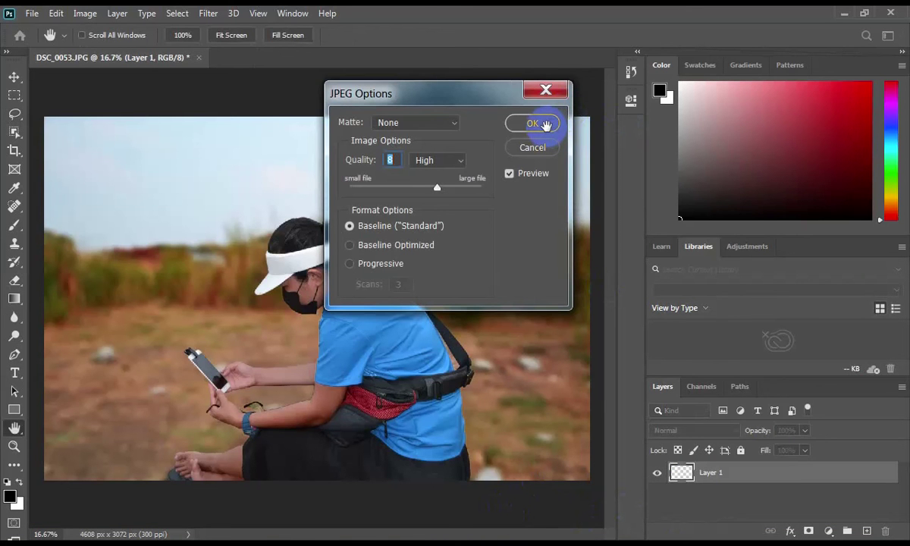
{"action": "left_click", "coordinate": [545, 124]}
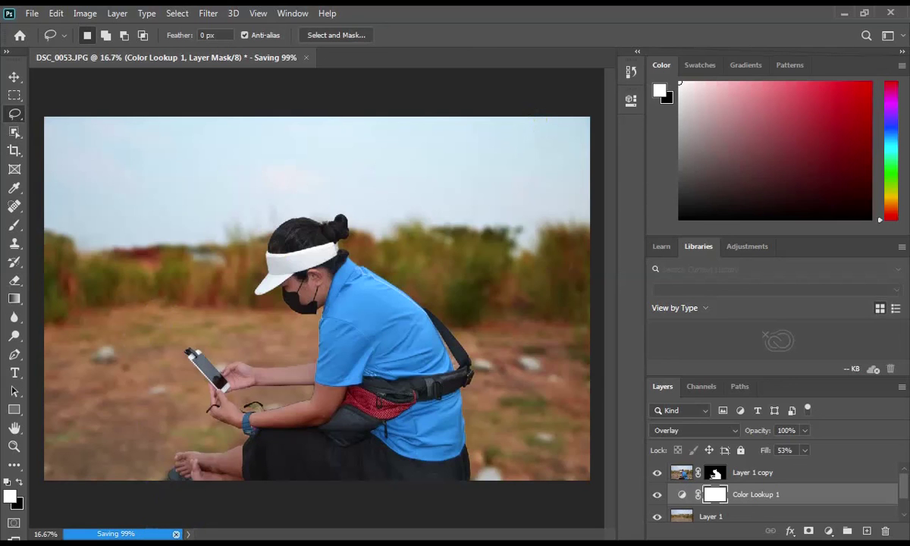
{"action": "left_click", "coordinate": [164, 530]}
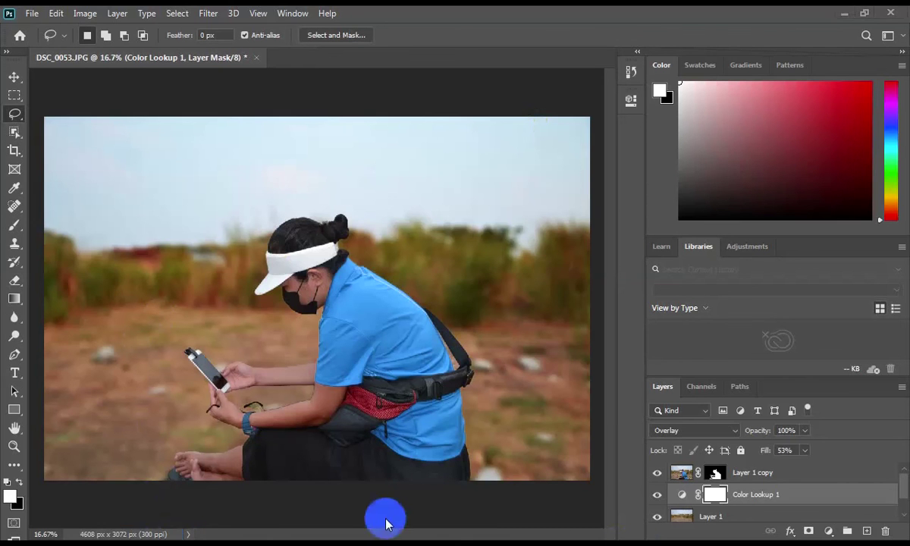
- Minimize Photoshop to reveal the finished photo of the sharp woman
{"action": "left_click", "coordinate": [844, 13]}
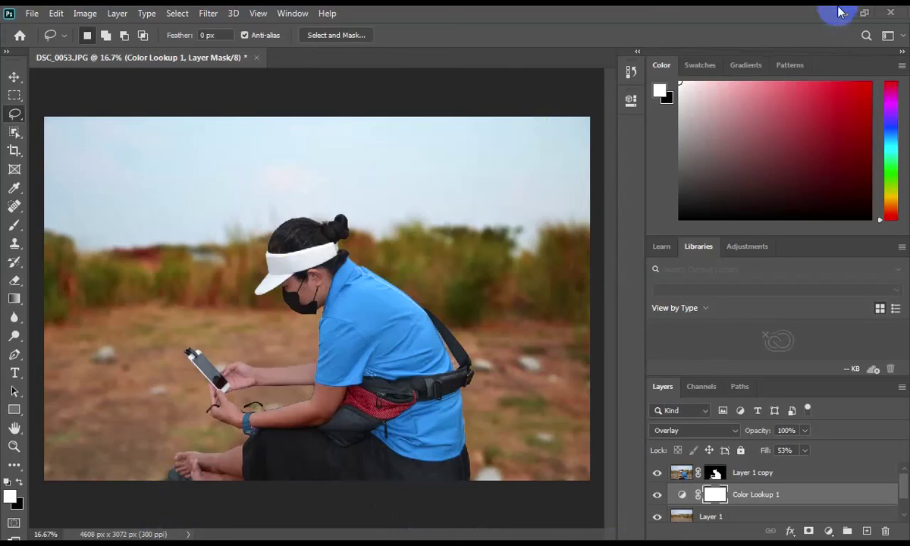